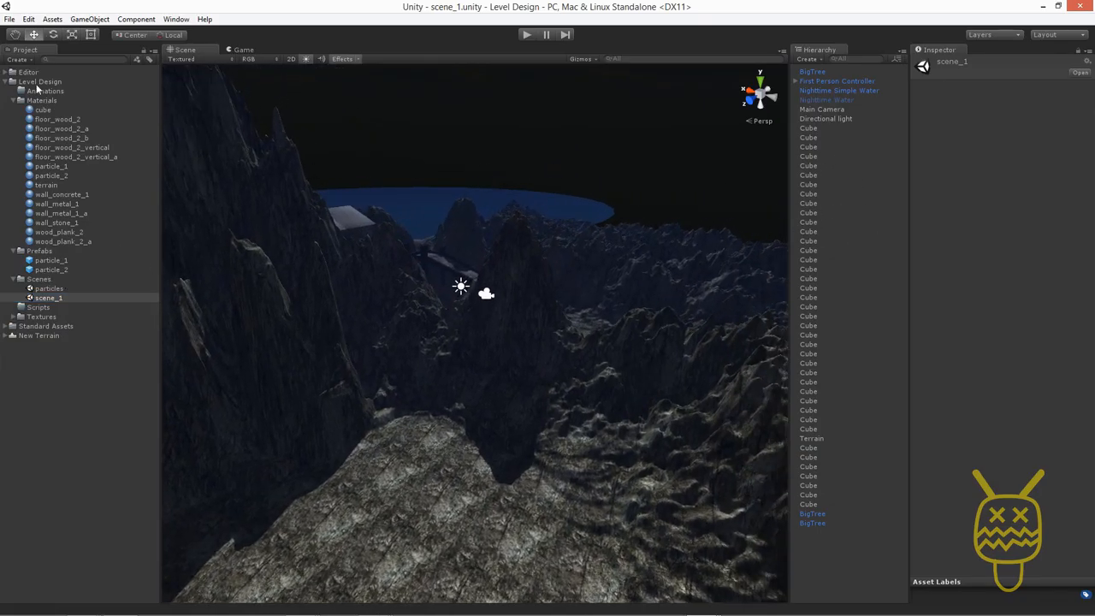
Step: Add the particle_1 prefab to the scene at the foot of the rocky hill beside the grass
key("w")
right_click_drag(429, 293, 428, 320)
key("s")
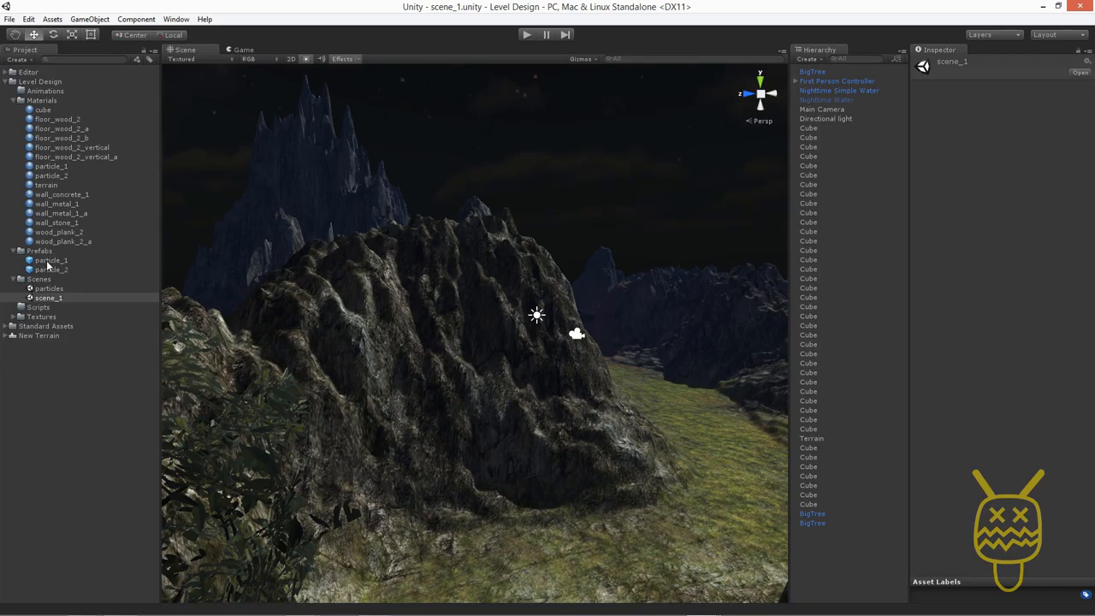
left_click_drag(40, 266, 430, 368)
left_click_drag(613, 491, 612, 492)
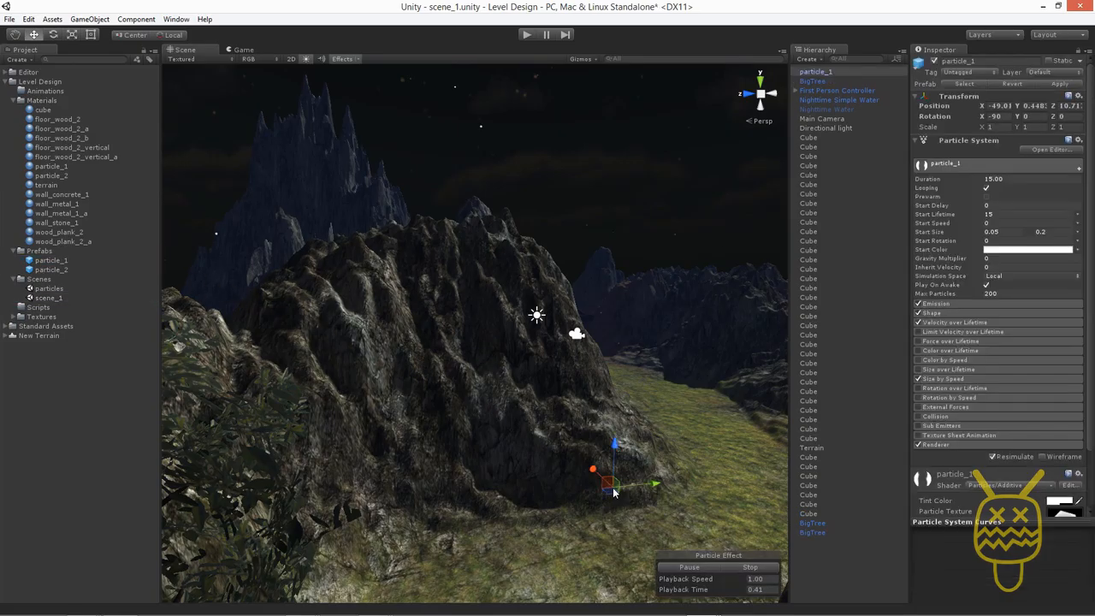
Step: Show the Emission and Shape settings of particle_1 and raise the emitter above the valley, to about X -31.3, Y 15.29
scroll(611, 486, "down", 10)
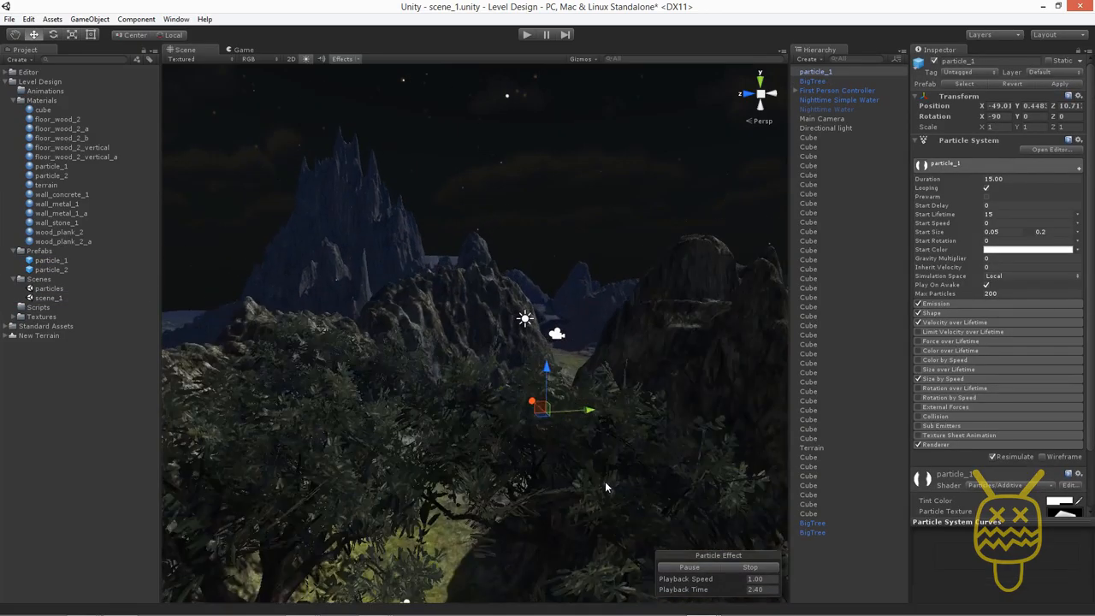
left_click_drag(617, 481, 487, 411, "alt")
scroll(485, 407, "up", 3)
left_click_drag(417, 377, 351, 390, "alt")
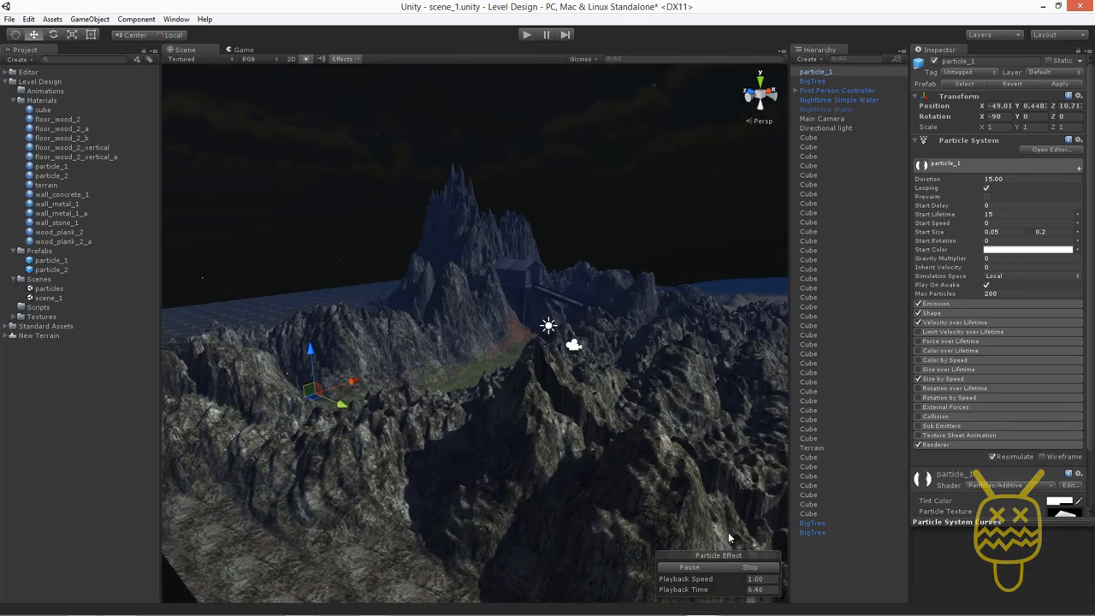
left_click(950, 302)
left_click(950, 362)
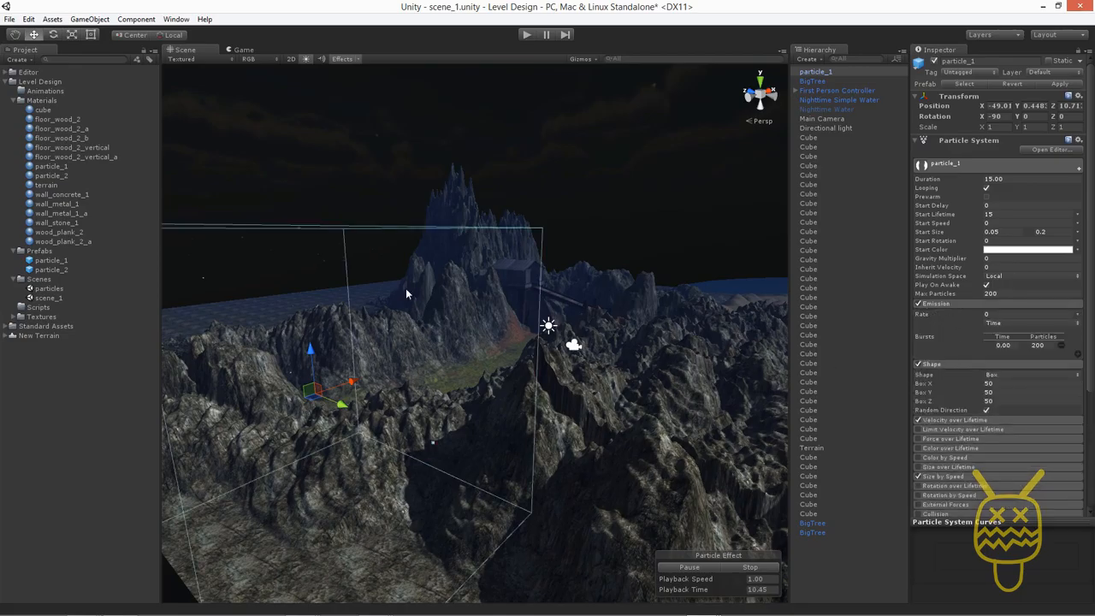
left_click_drag(273, 421, 471, 338, "alt")
left_click_drag(506, 295, 509, 176)
left_click_drag(648, 334, 426, 298, "alt")
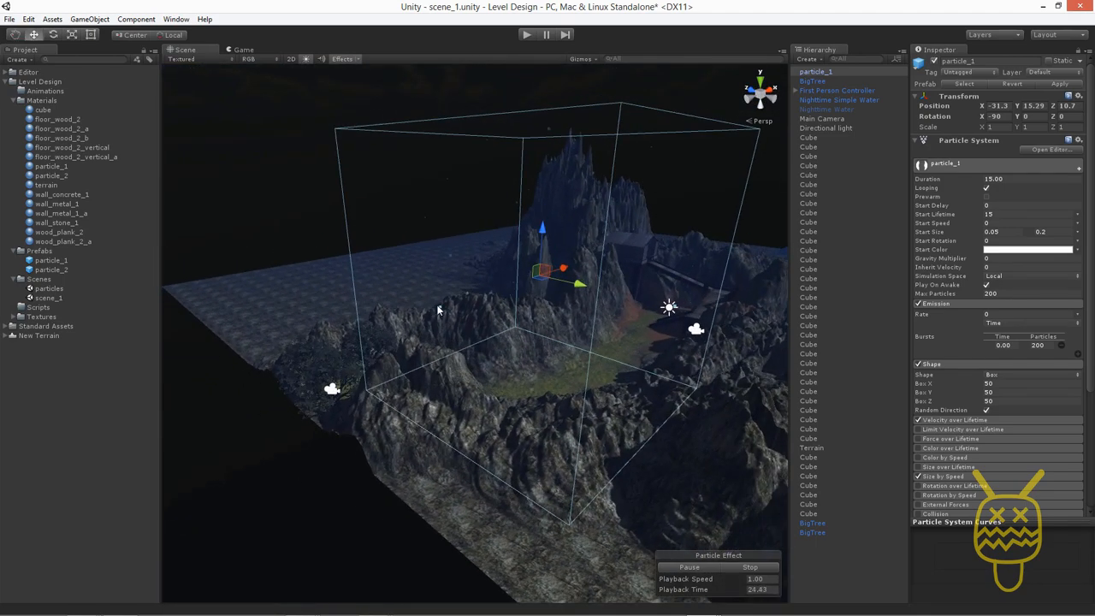
Step: Resize particle_1's emission box to about 128.24 × 60.49 × 38.41 and shift the emitter to about X -12.2
left_click_drag(440, 307, 310, 386)
mouse_move(646, 247)
left_mouse_down()
mouse_move(660, 243)
mouse_move(651, 254)
left_mouse_up()
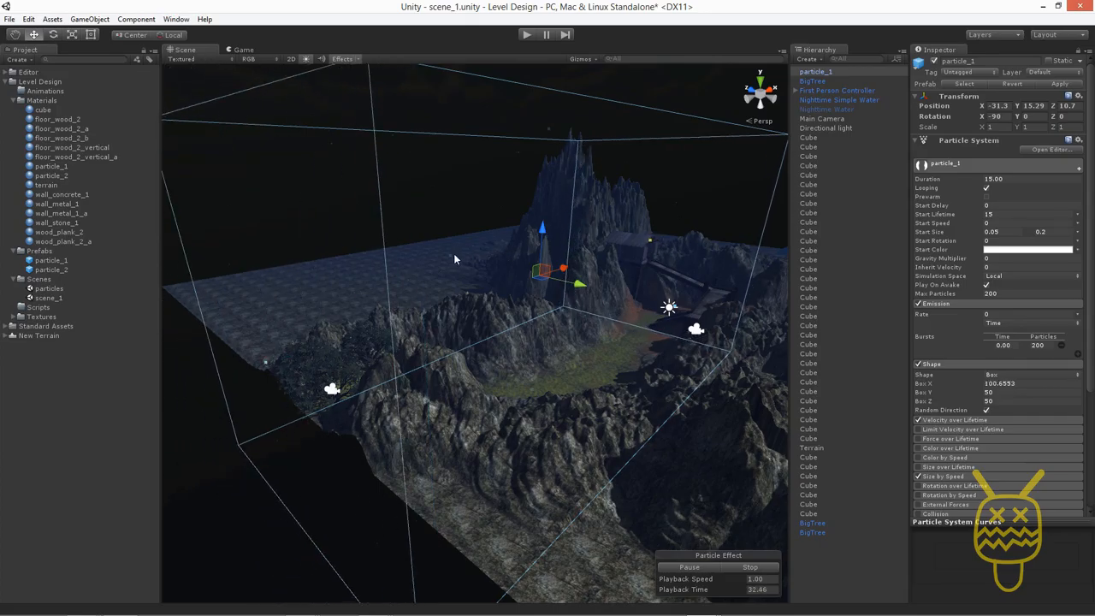
left_click_drag(453, 253, 435, 257)
left_click_drag(571, 272, 552, 169)
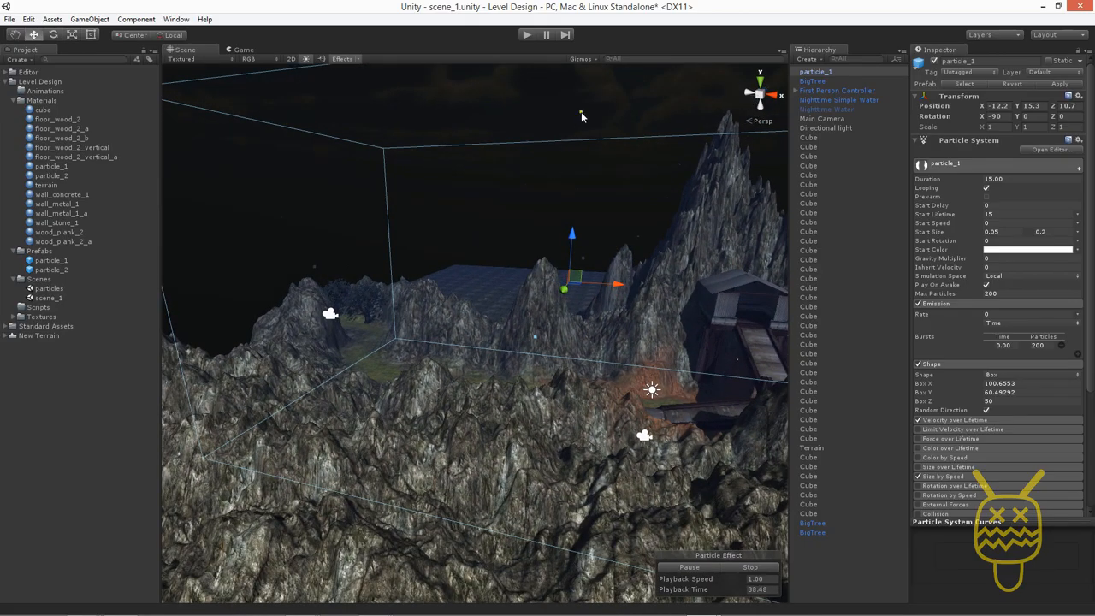
left_click_drag(582, 112, 575, 166)
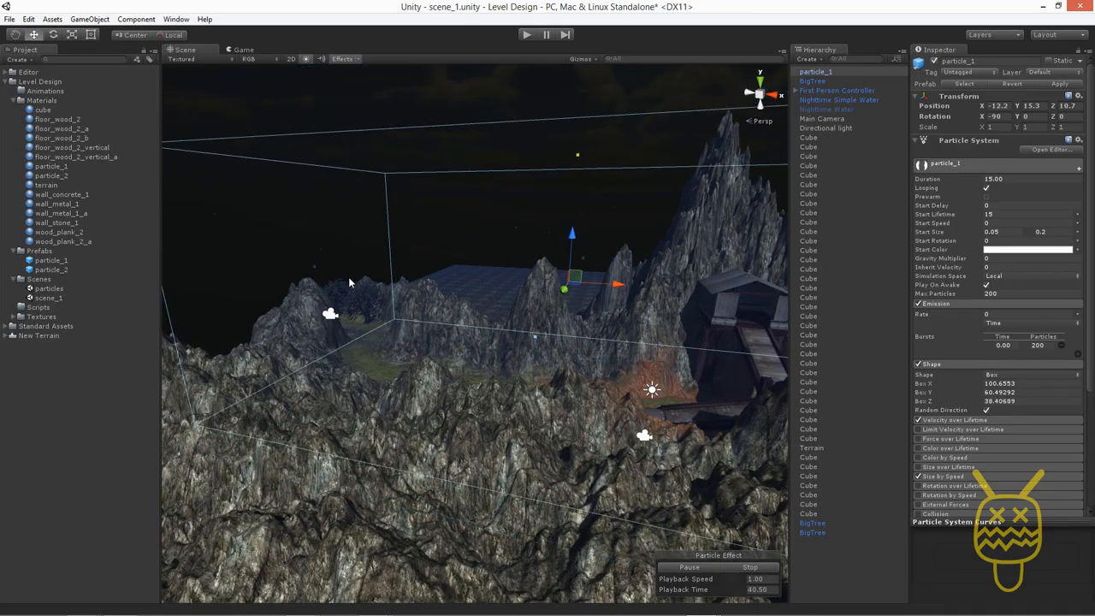
left_click_drag(312, 274, 270, 269)
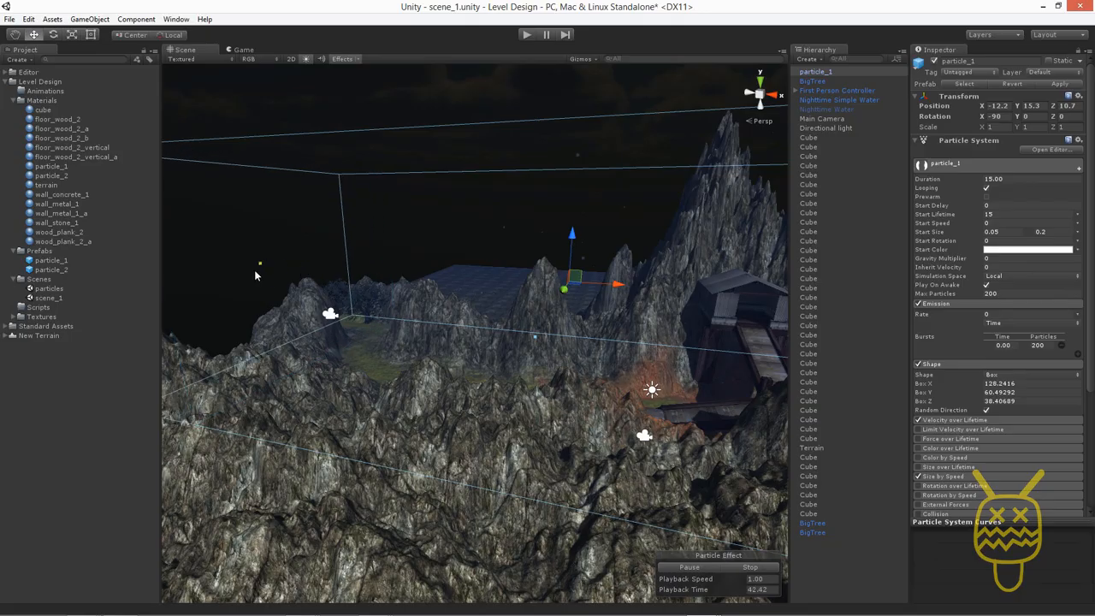
Step: Extend particle_1's emission box X to about 129.07 and position the emitter at about Y 15.9, Z 12
scroll(369, 306, "down", 2)
scroll(369, 306, "down", 1)
left_click_drag(370, 306, 307, 310, "alt")
left_click_drag(602, 354, 580, 318, "alt")
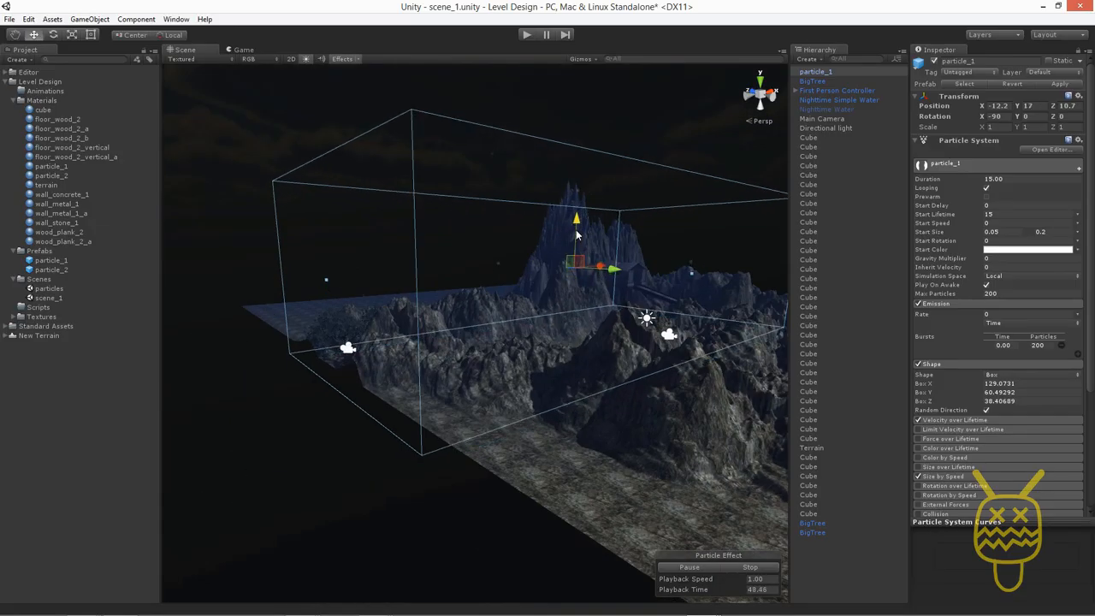
left_click_drag(576, 229, 498, 487, "alt")
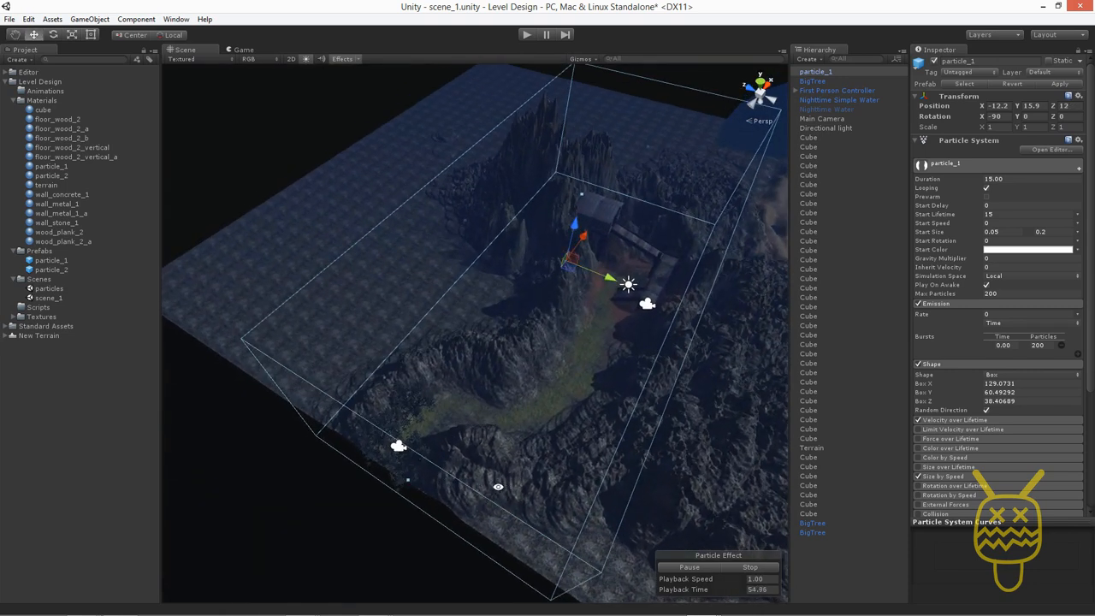
Step: Add the particle_2 prefab to the scene on the grassy valley floor
left_click(49, 270)
left_click_drag(45, 273, 350, 307)
left_click_drag(586, 346, 587, 347)
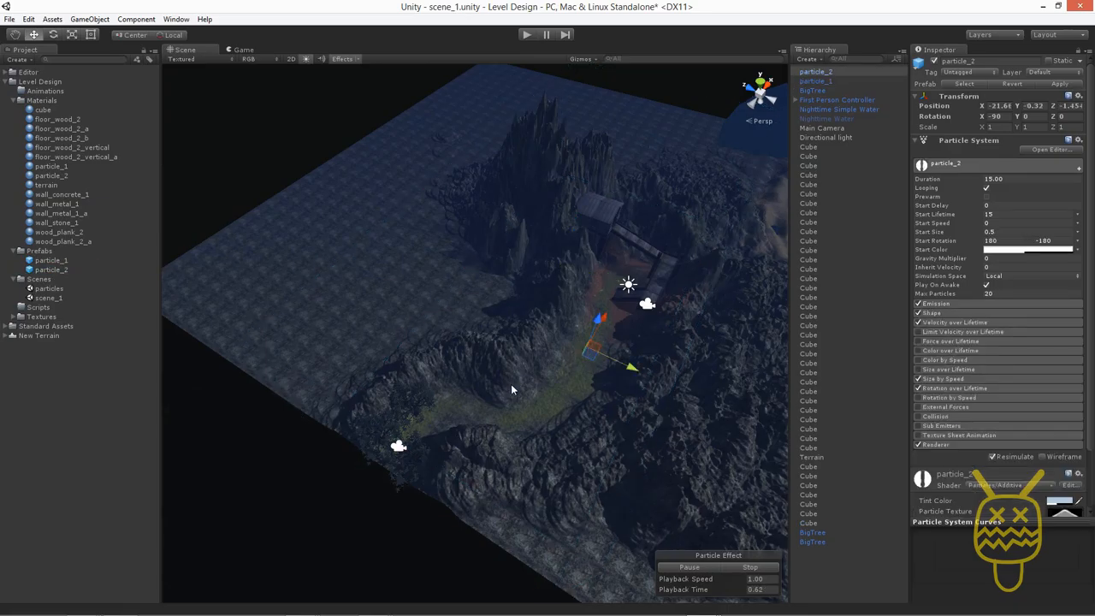
Step: Show particle_2's Shape settings, stretch its box X to about 115.93 and move the emitter to about X -17.6
left_click_drag(510, 383, 335, 267, "alt")
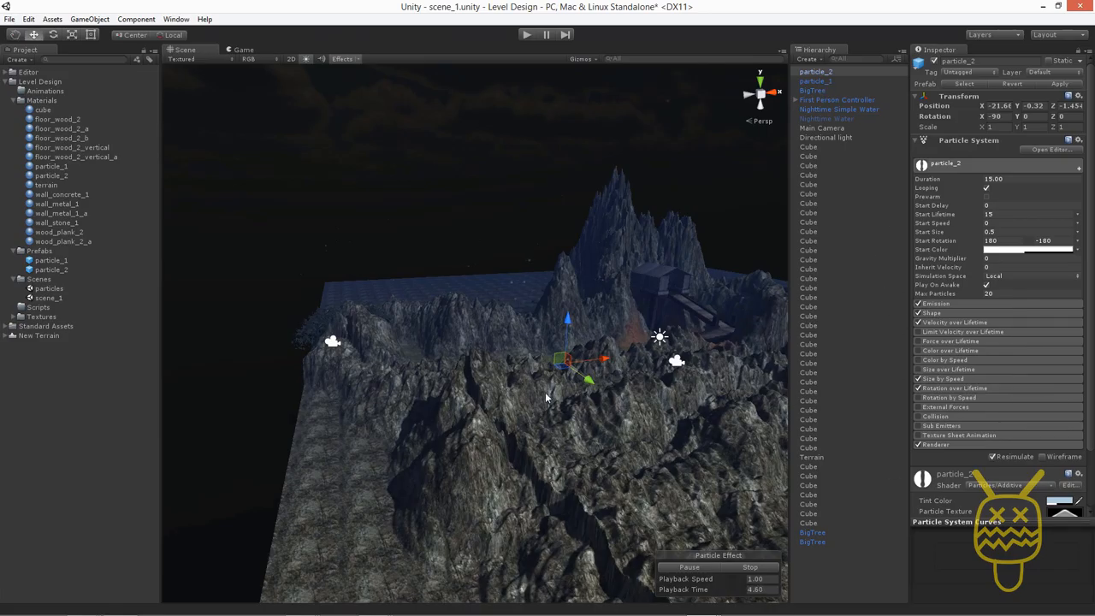
left_click(937, 313)
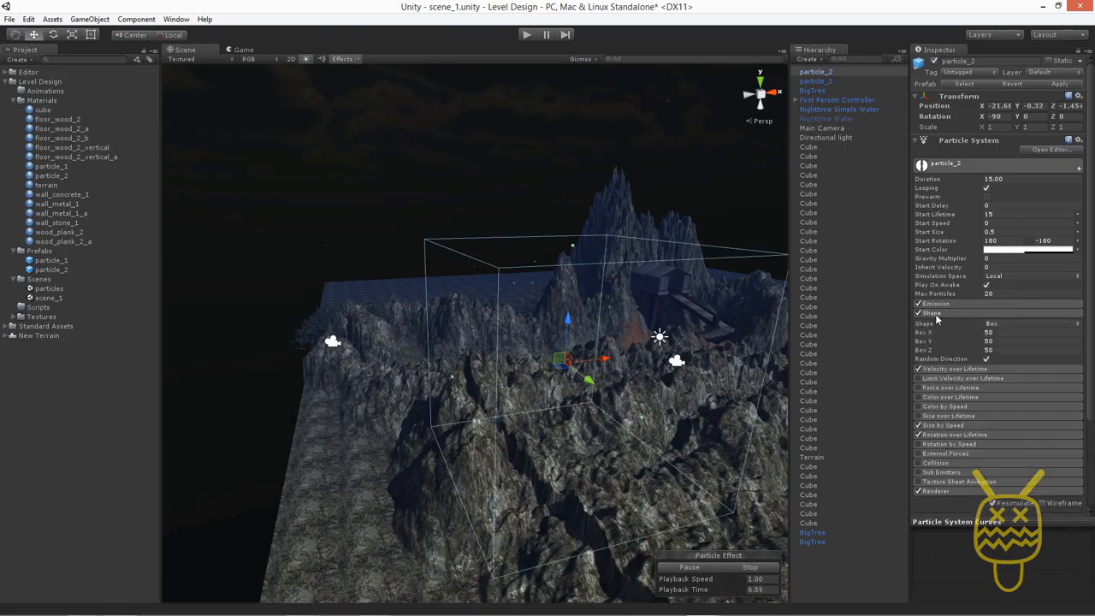
left_click_drag(489, 373, 351, 429, "alt")
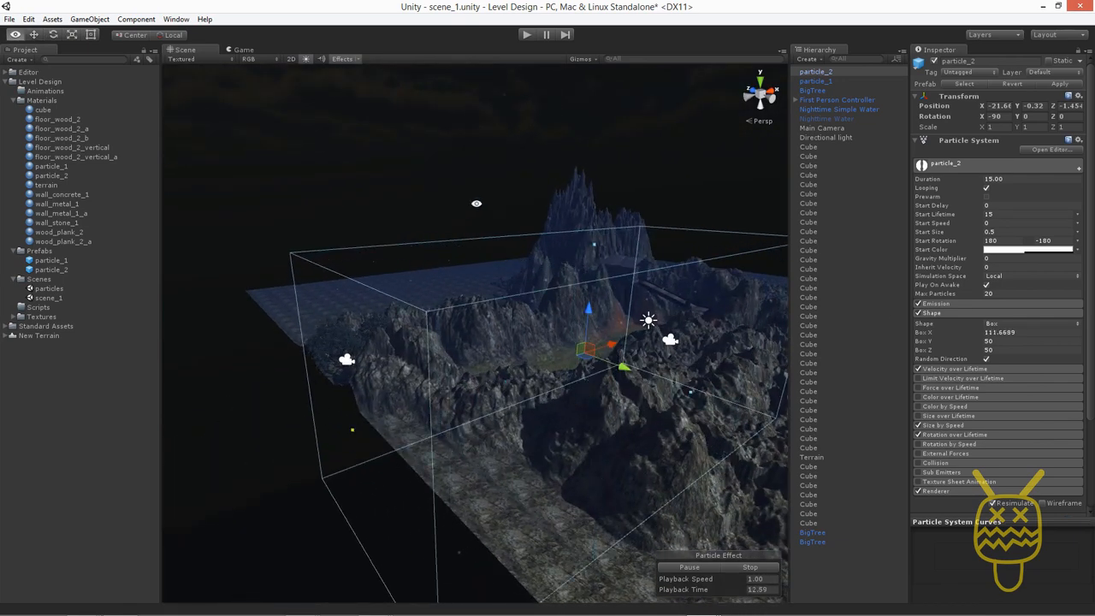
left_click_drag(476, 204, 551, 342, "alt")
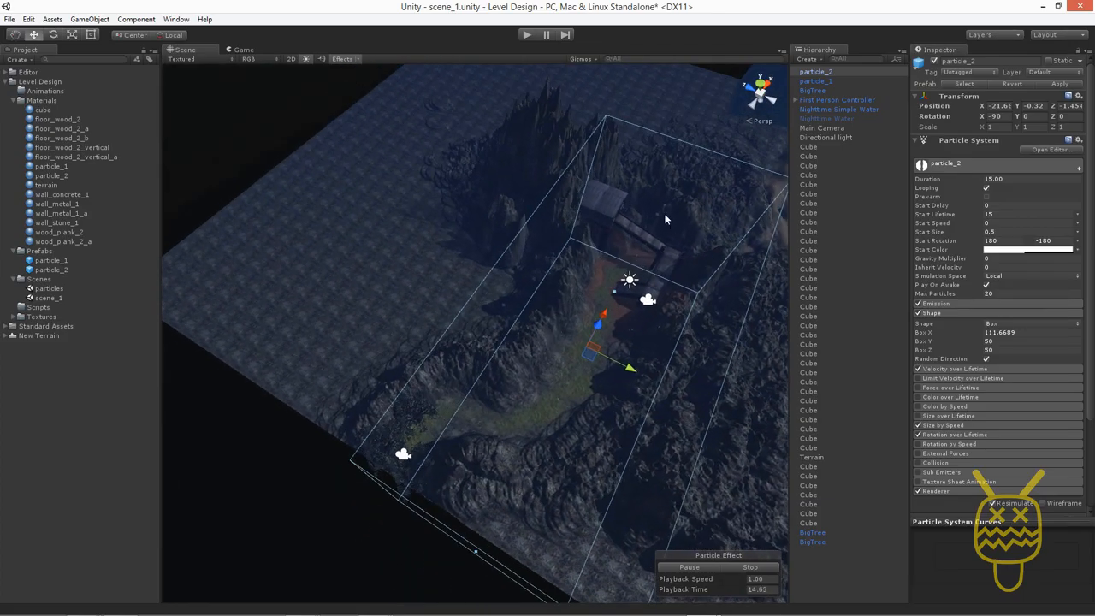
left_click_drag(659, 215, 477, 297)
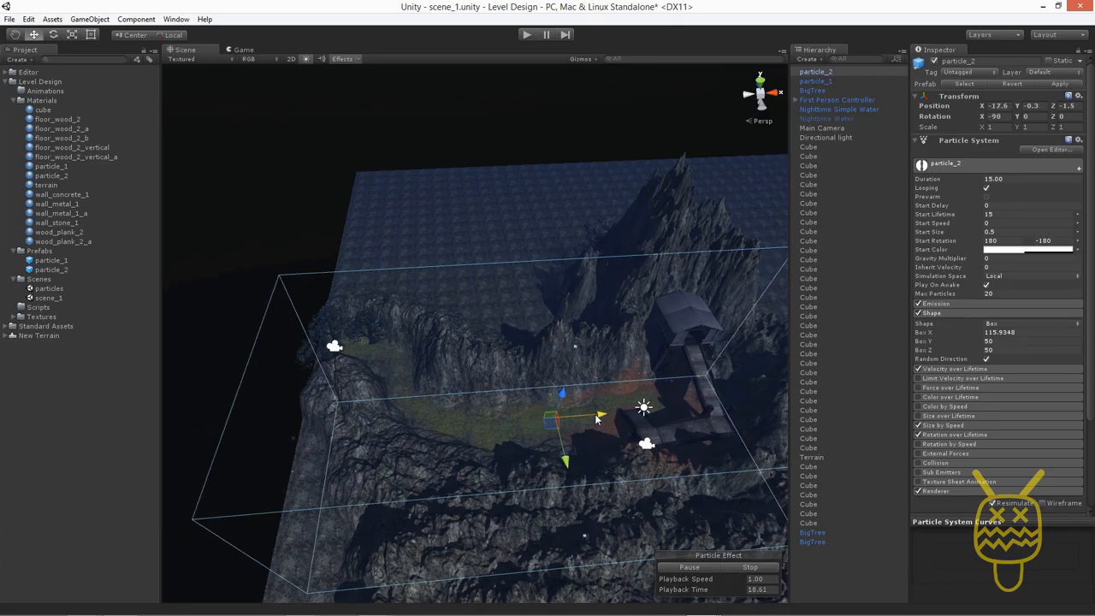
Step: Reduce particle_2's emission box Z to about 41.84 and move the emitter to about X -16.2, Y 20.8, Z 5.7
left_click_drag(423, 416, 596, 251, "alt")
left_click_drag(599, 322, 576, 280)
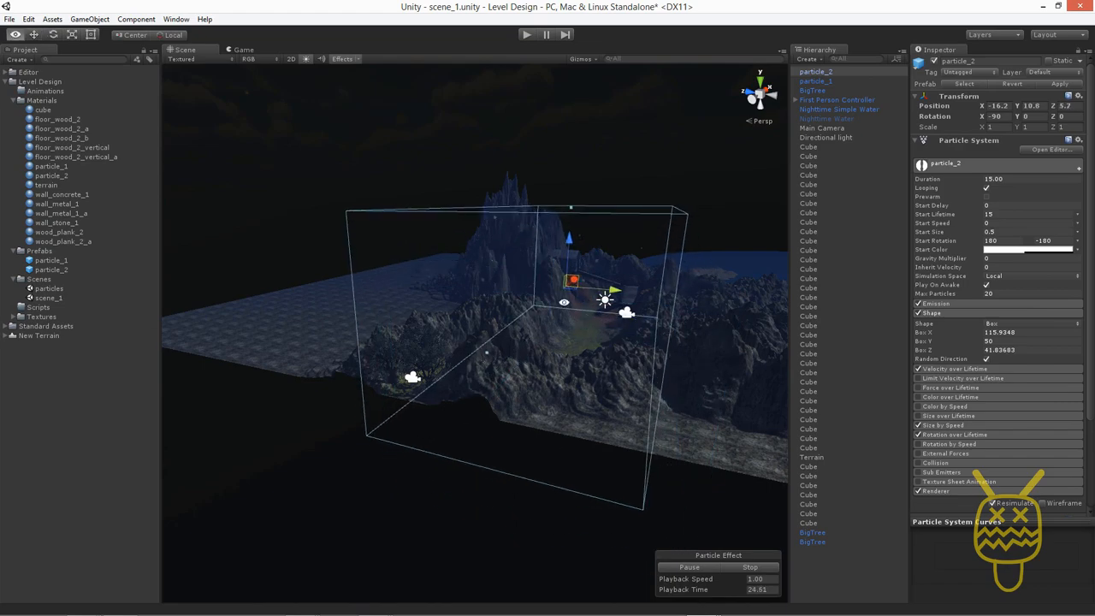
left_click_drag(485, 353, 549, 213, "alt")
left_click_drag(623, 304, 291, 355, "alt")
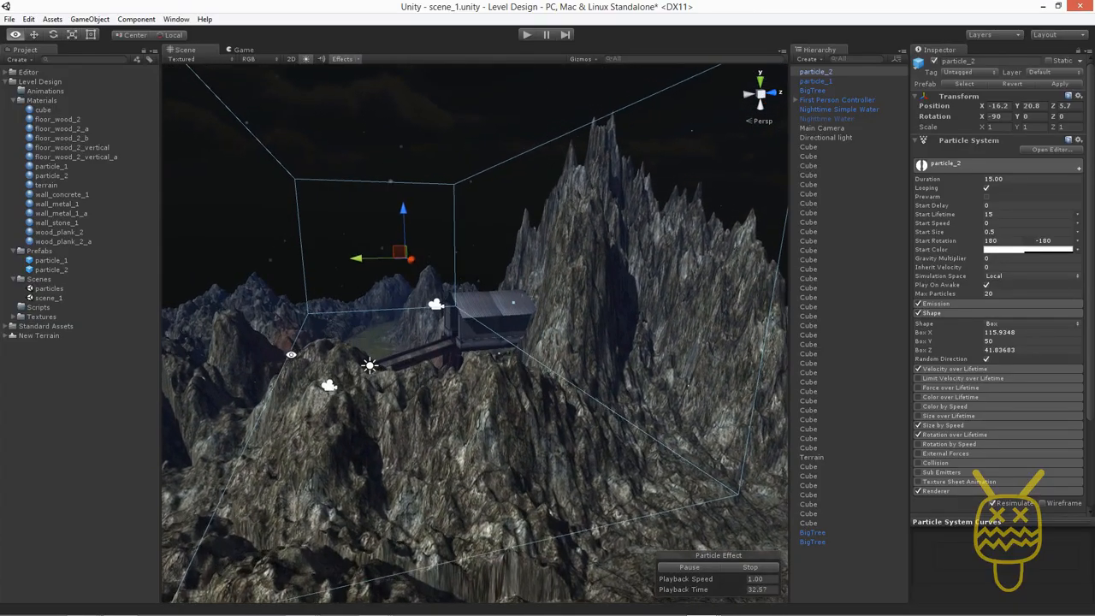
Step: Deselect the particle_2 emitter and save the scene
left_click_drag(403, 218, 306, 333, "alt")
left_click(191, 334)
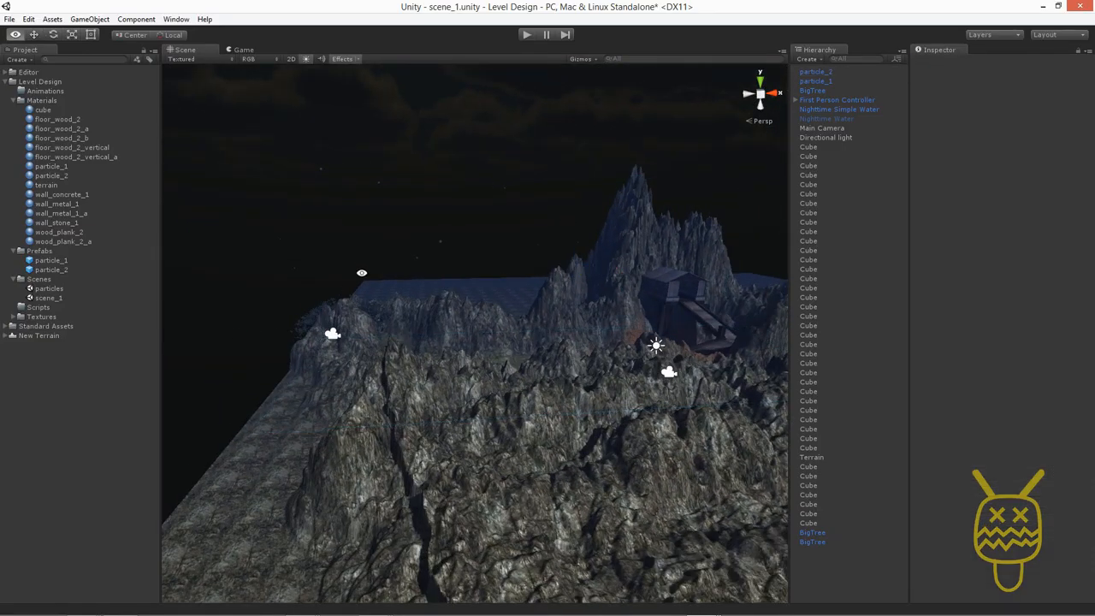
left_click_drag(362, 273, 656, 260, "alt")
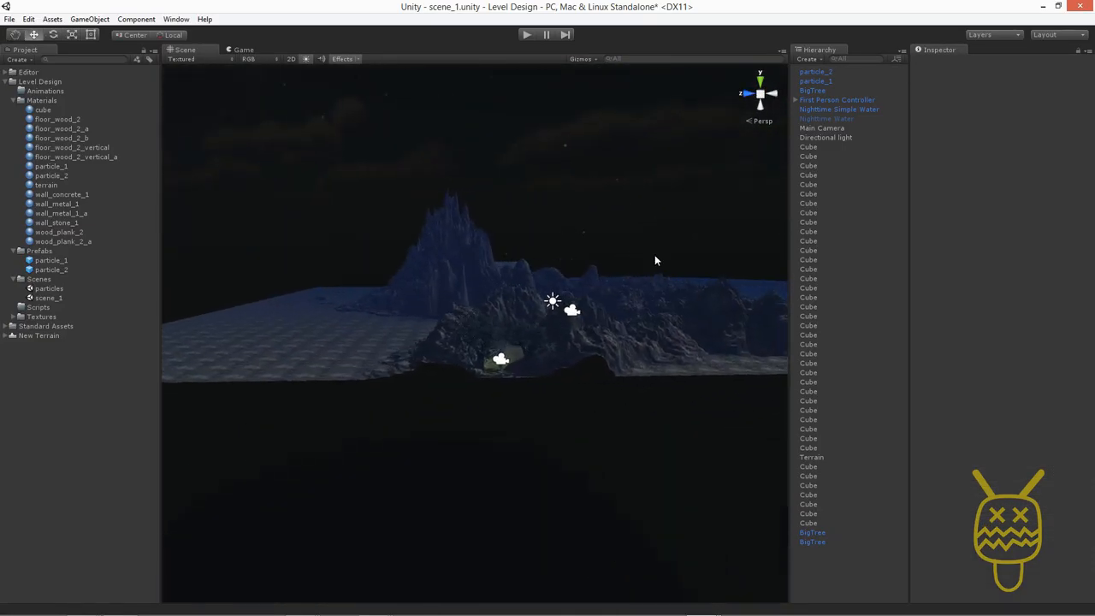
key("ctrl+s")
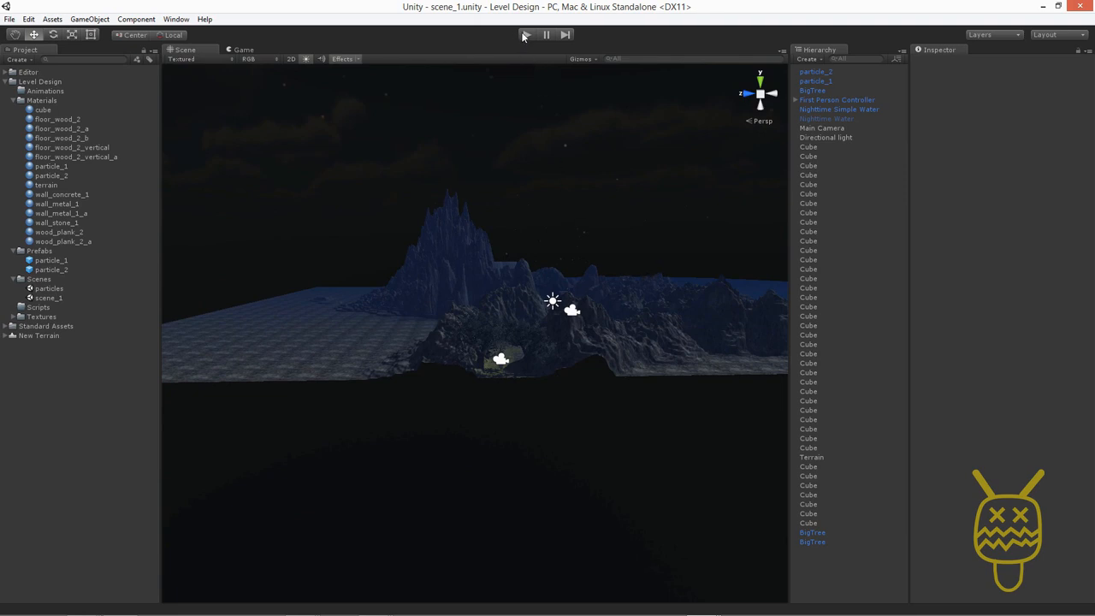
Step: Play-test the level, walking through the valley and up the wooden ramp to examine the floating particles, and stop the test
left_click(525, 35)
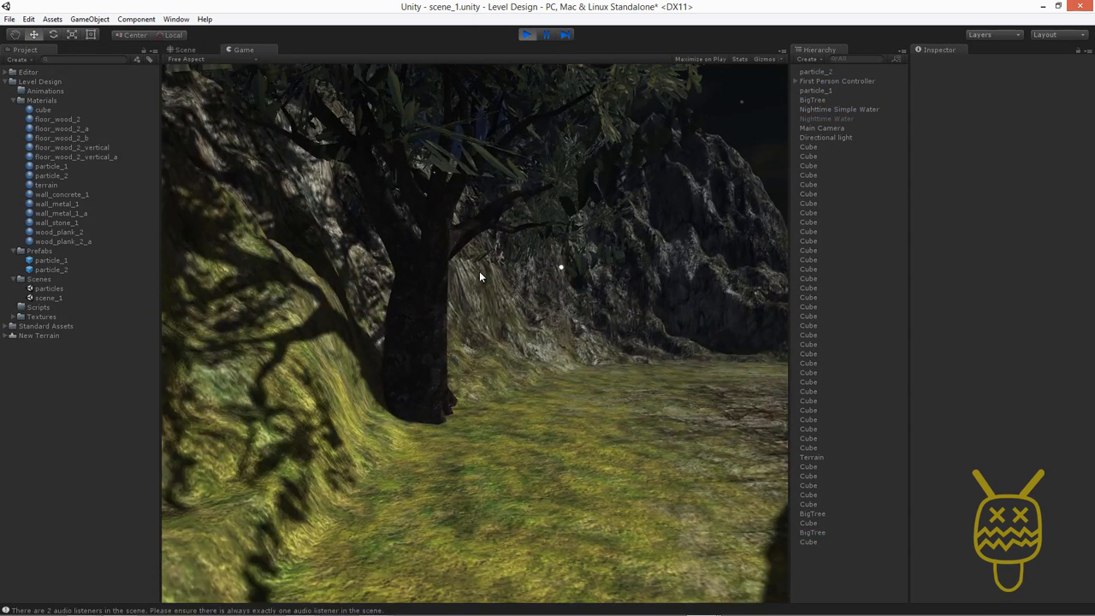
key("w")
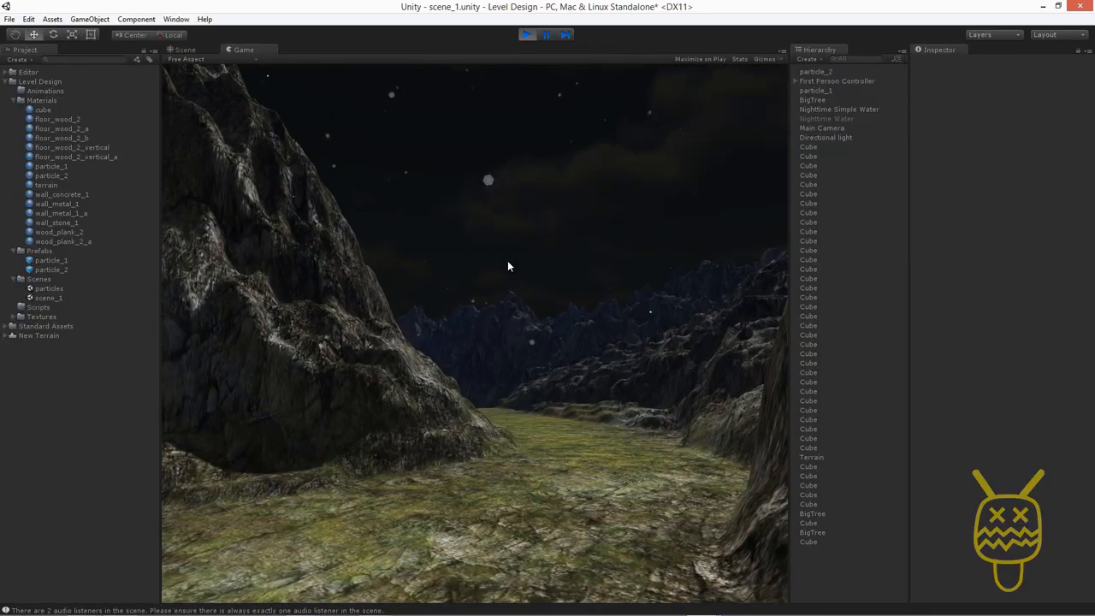
key("w")
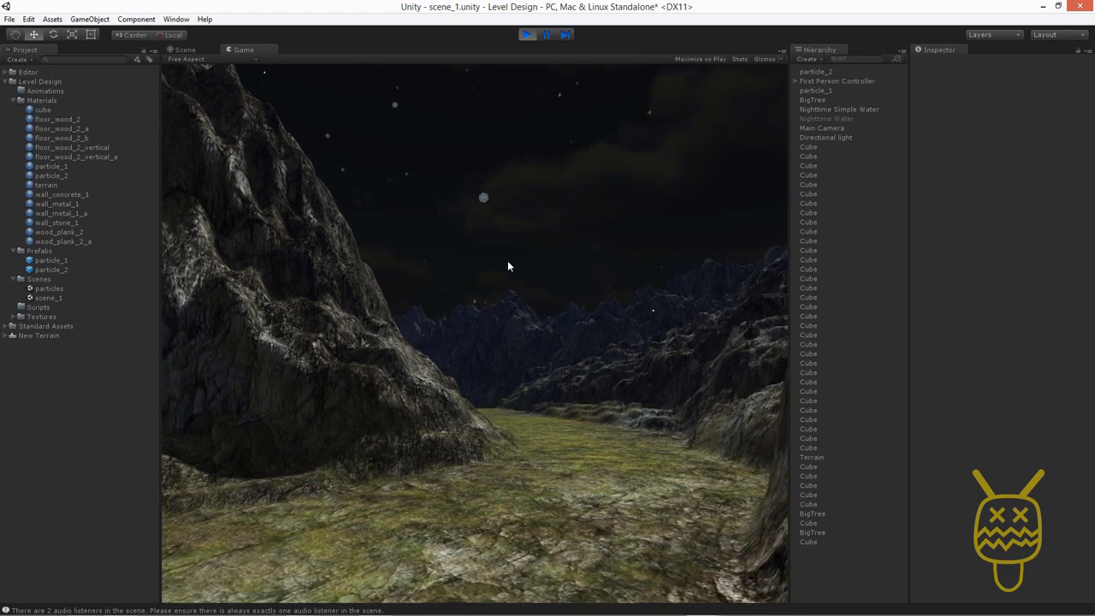
key("w")
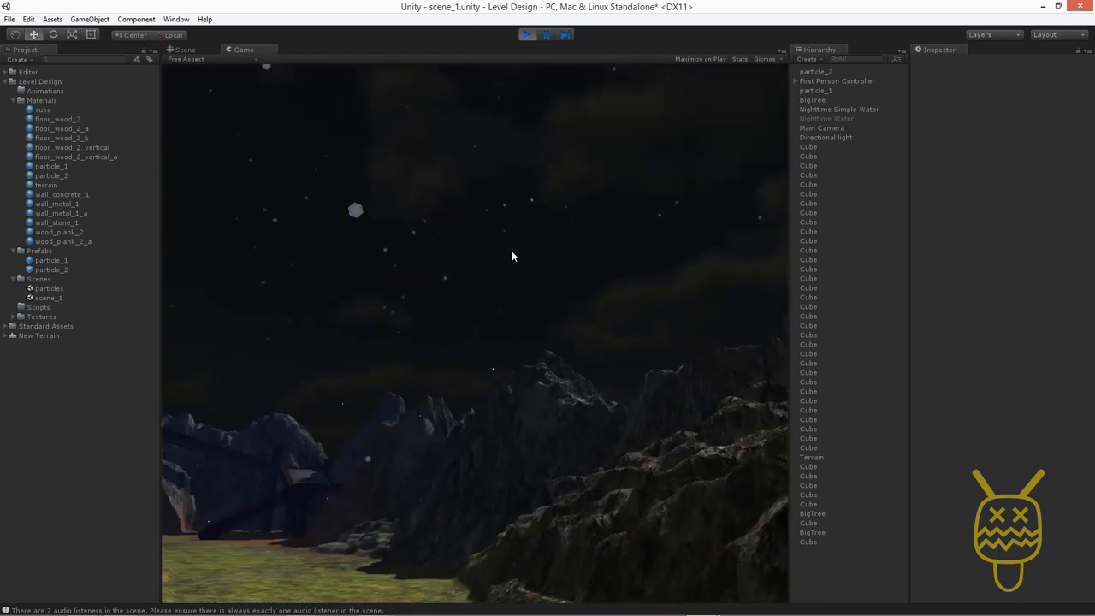
key("w")
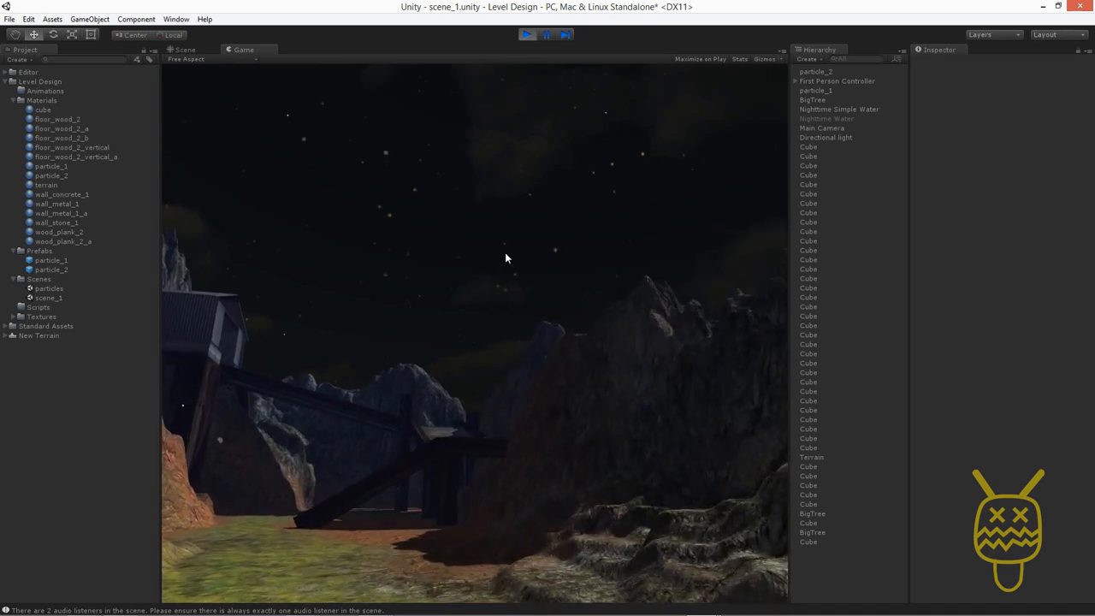
key("w")
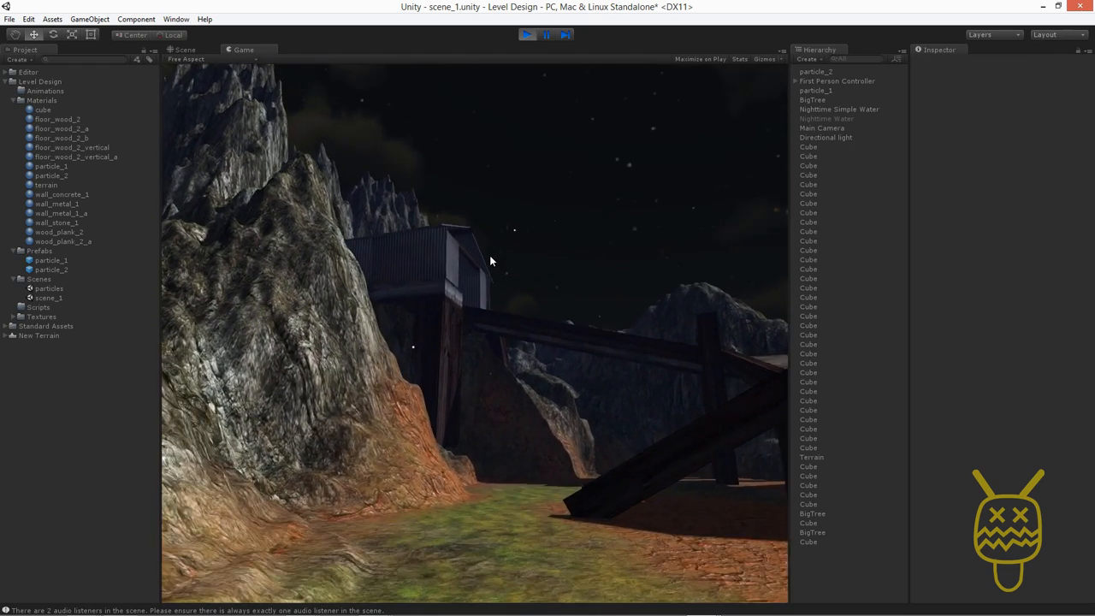
key("w")
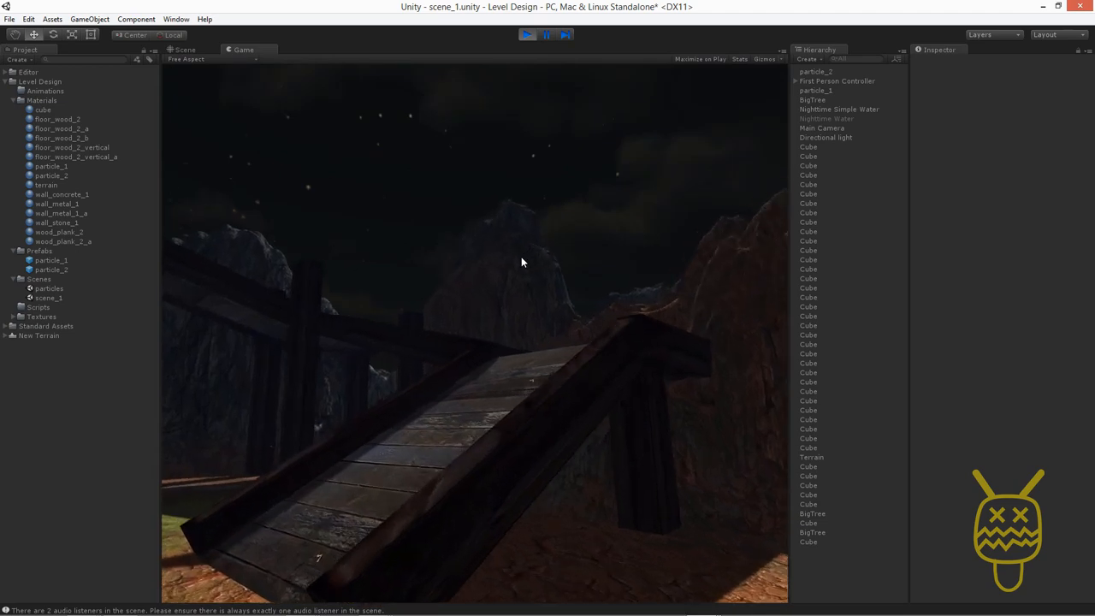
key("w")
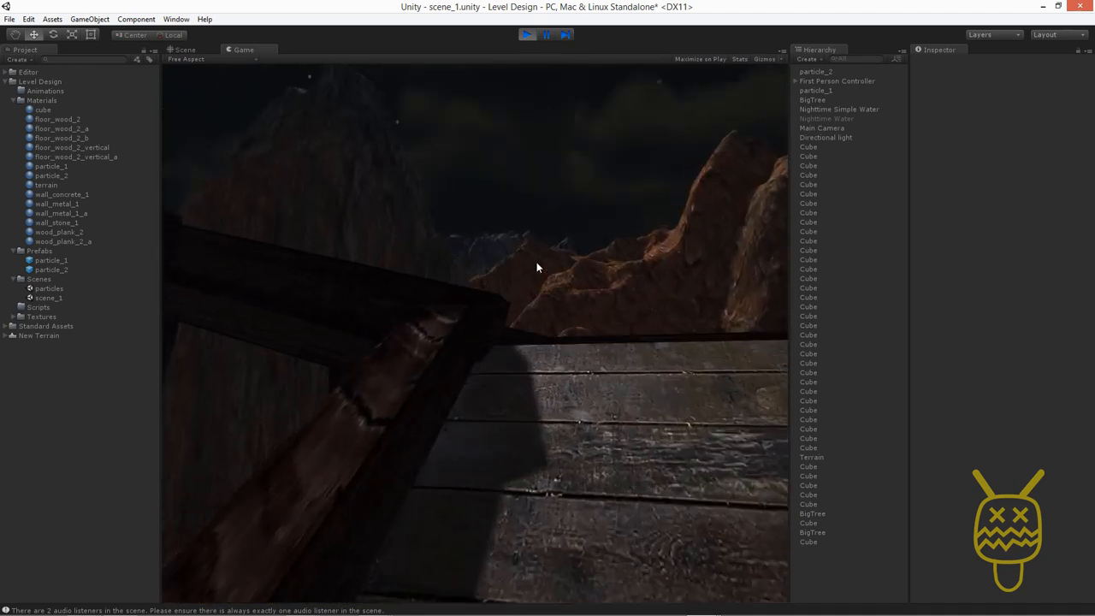
key("w")
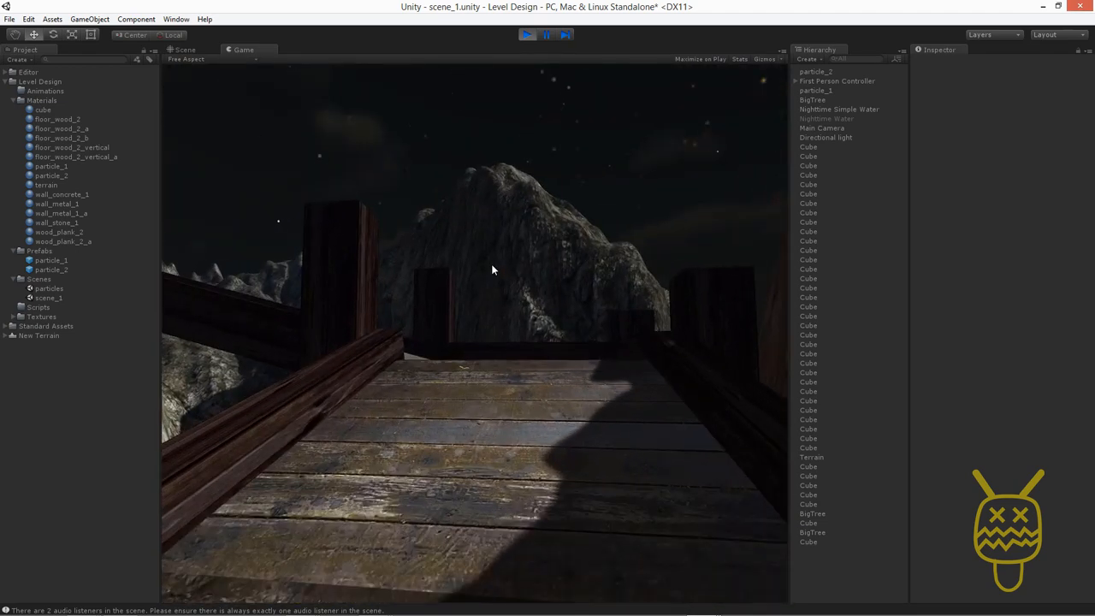
key("w")
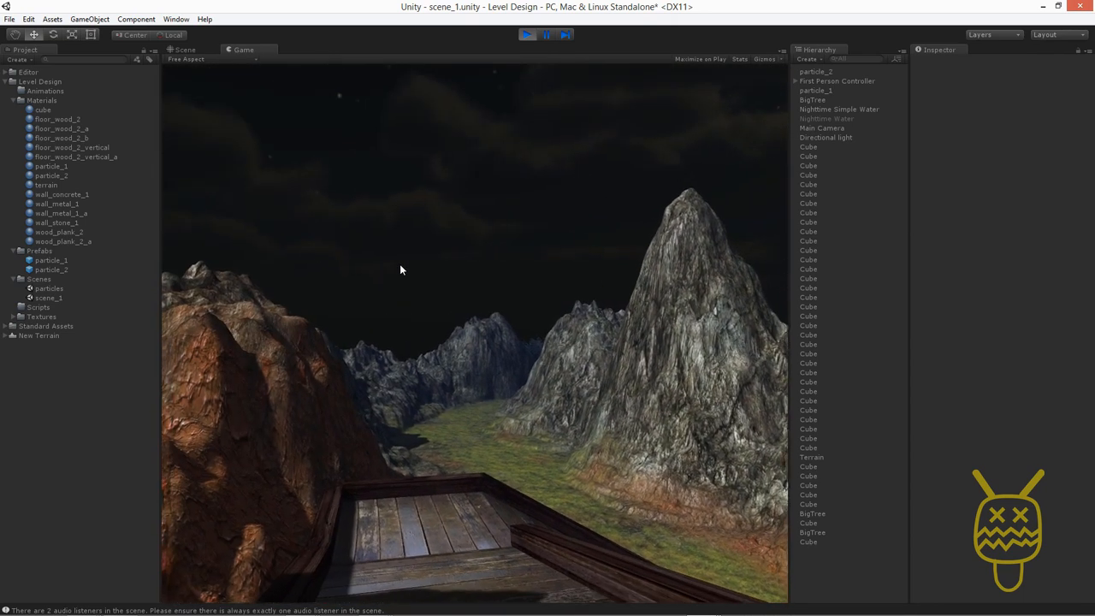
key("d")
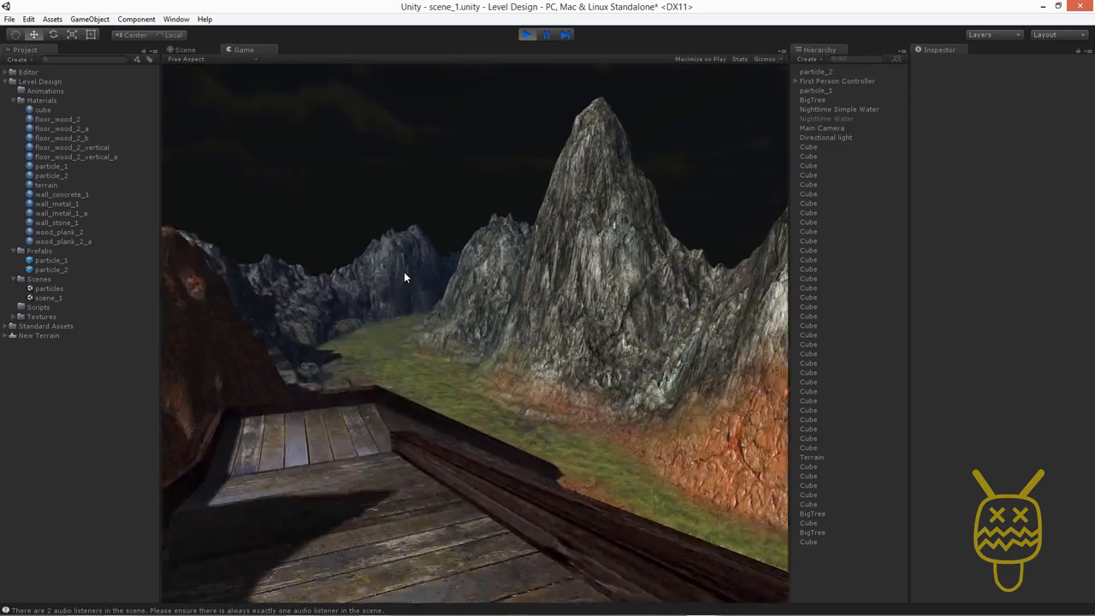
key("ctrl+p")
middle_click_drag(555, 272, 525, 339)
scroll(525, 338, "up", 6)
left_click_drag(593, 347, 397, 379, "alt")
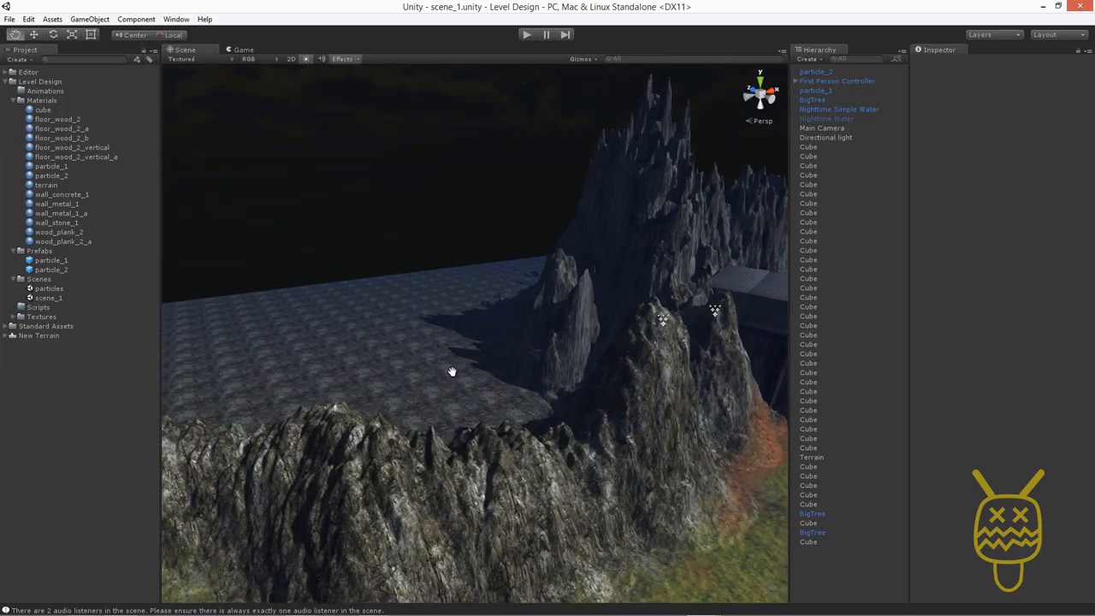
Step: Select the particle_1 emitter above the valley to examine its emission box and particle settings
middle_click_drag(450, 371, 525, 149)
scroll(526, 163, "down", 4)
left_click_drag(430, 299, 611, 306, "alt")
left_click_drag(489, 307, 551, 293, "alt")
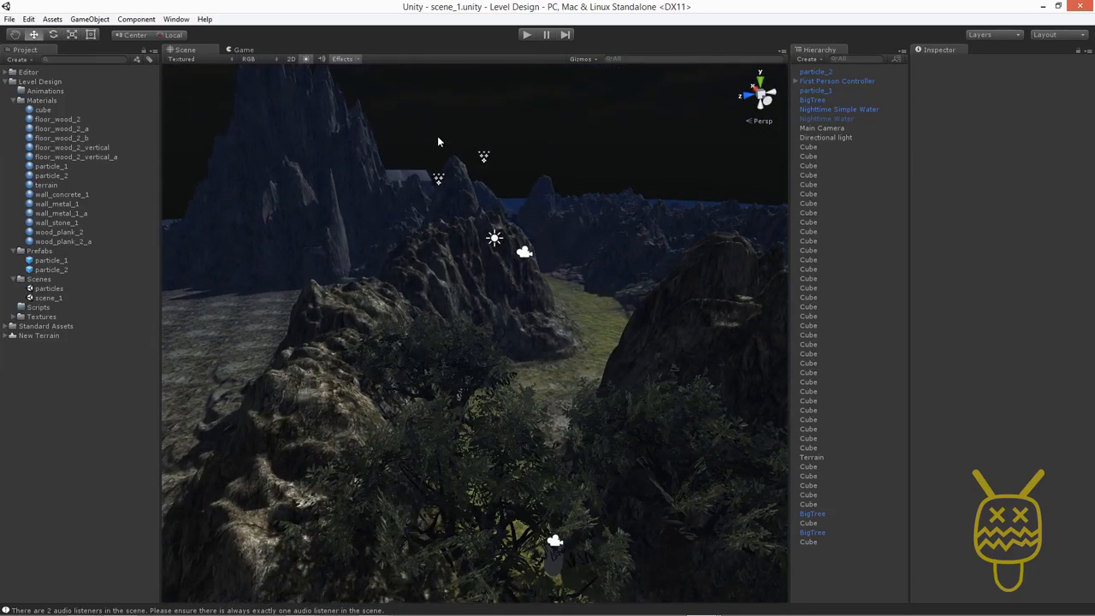
left_click(437, 179)
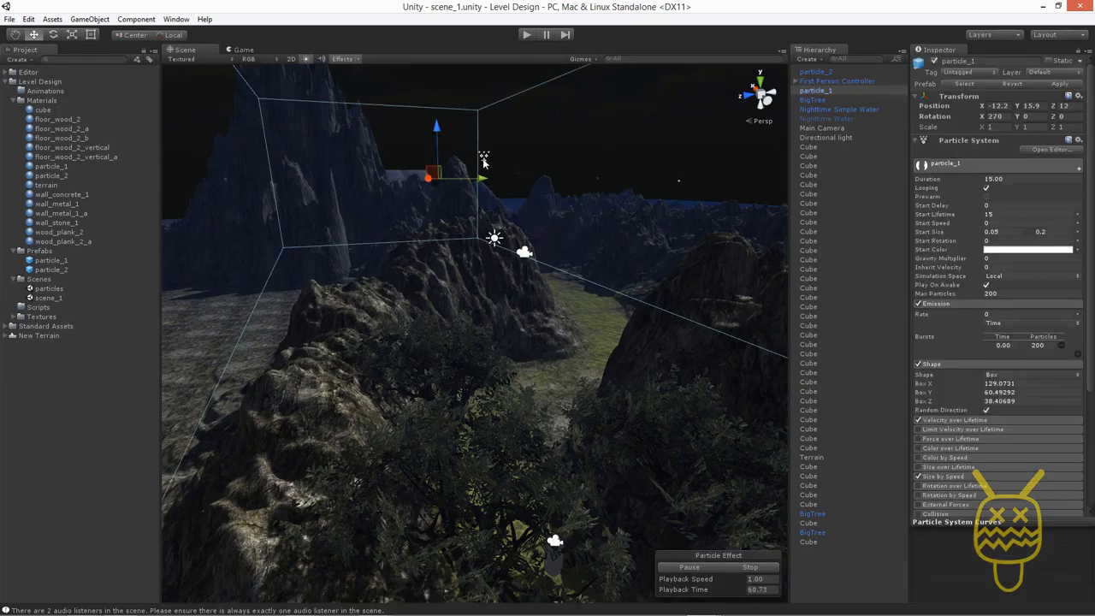
Step: Select the particle_2 emitter, examine its emission box over the valley and wooden ramp, and deselect it
left_click(484, 160)
left_click_drag(337, 269, 423, 337, "alt")
middle_click_drag(547, 369, 365, 291)
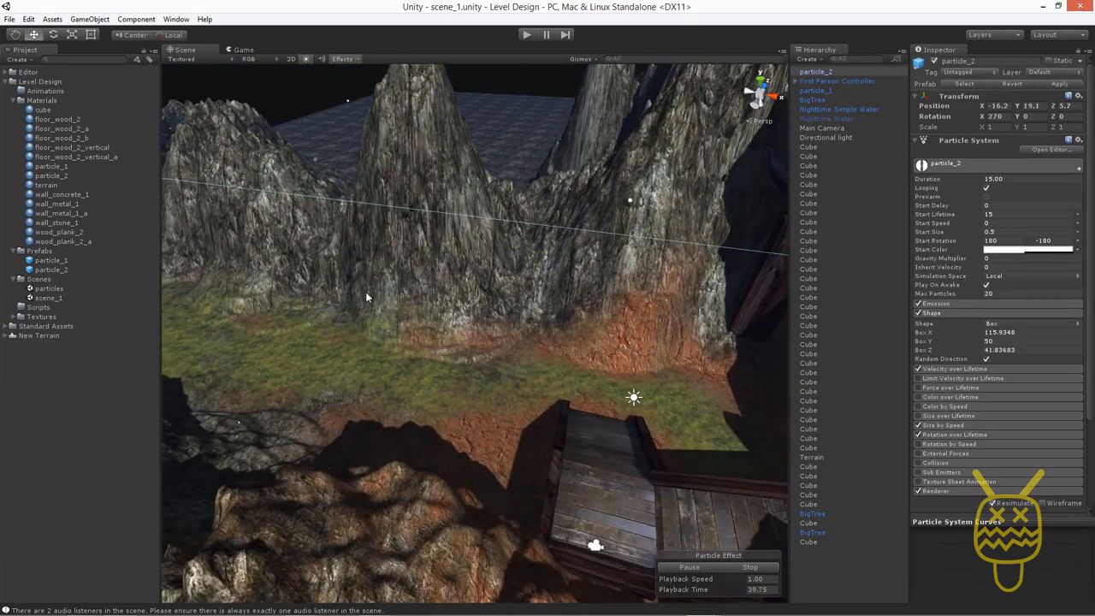
left_click_drag(386, 339, 574, 279, "alt")
middle_click_drag(440, 314, 576, 239)
left_click(117, 394)
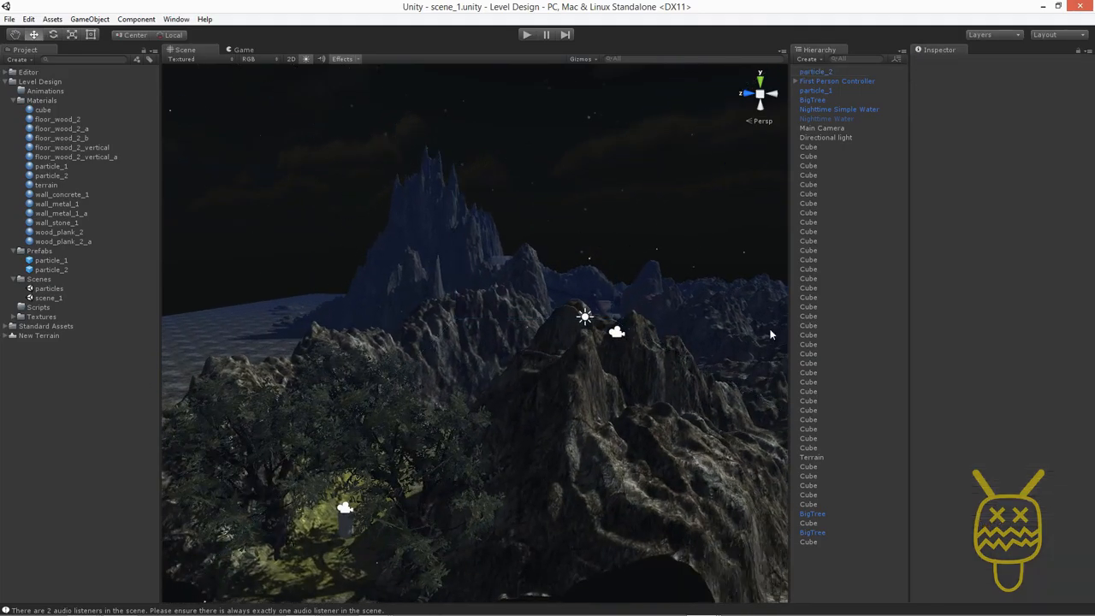
Step: Select the large BigTree in the foreground, near the First Person Controller at the valley's start
middle_click_drag(543, 281, 562, 246)
scroll(489, 274, "up", 3)
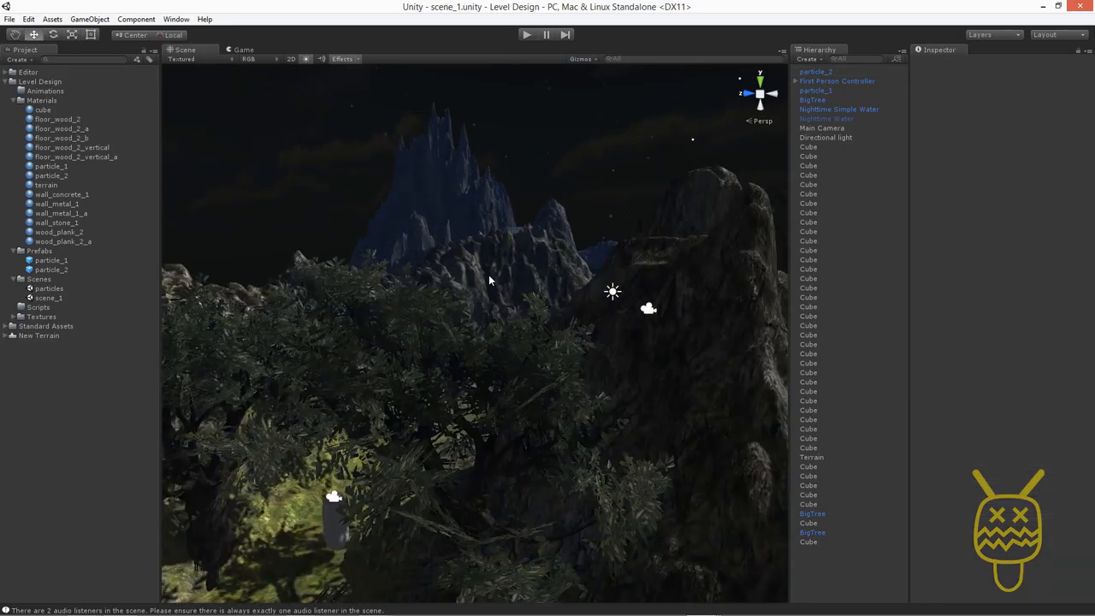
scroll(371, 347, "up", 5)
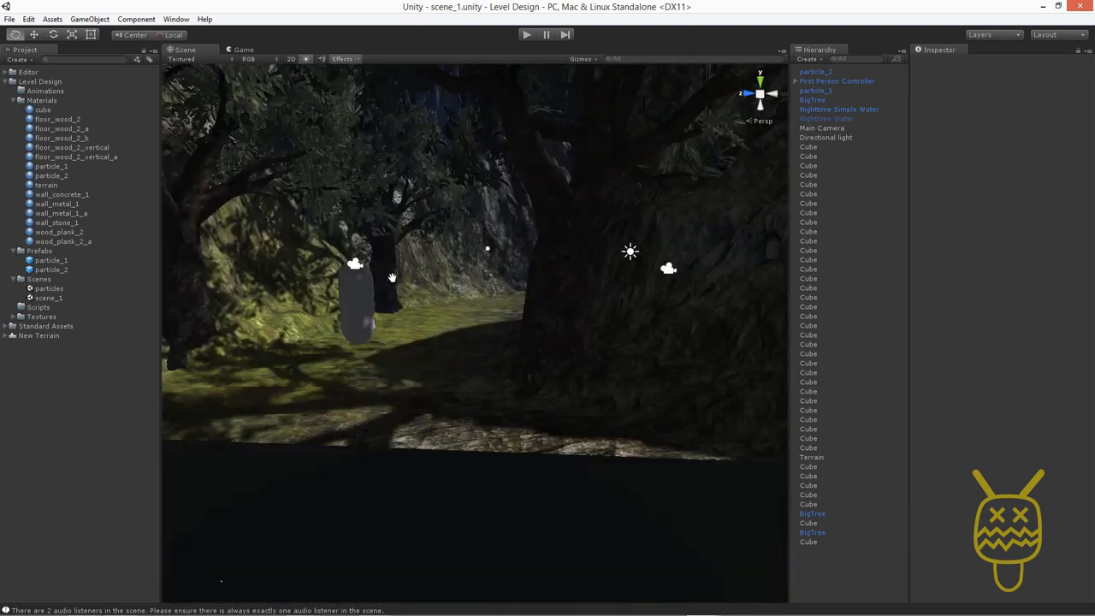
left_click(556, 273)
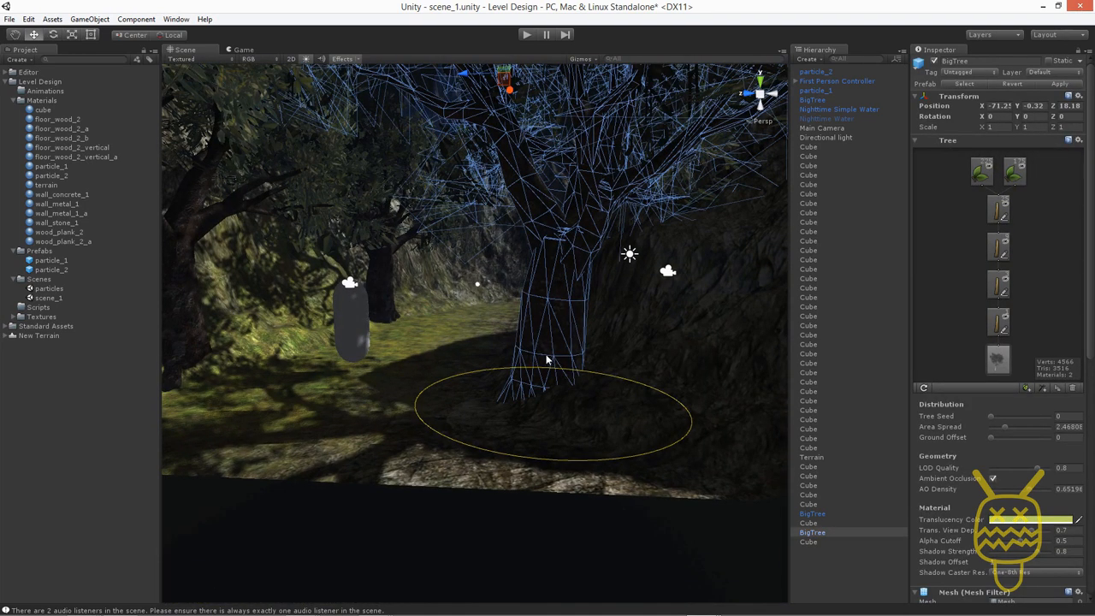